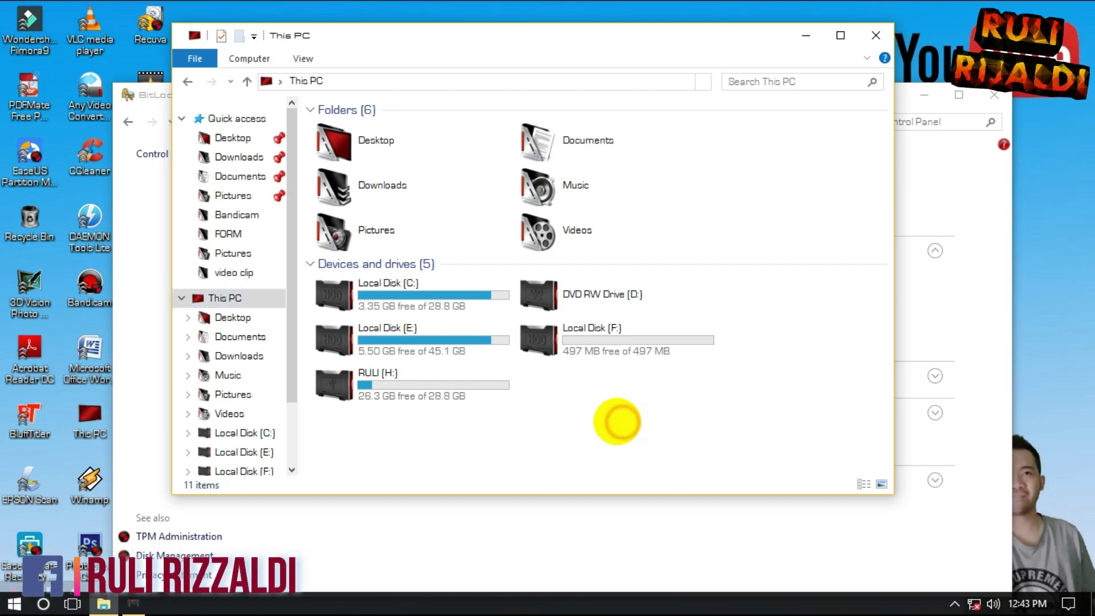
Step: Look inside RULI (H:), then bring the BitLocker Drive Encryption window forward and move it up
double_click(415, 389)
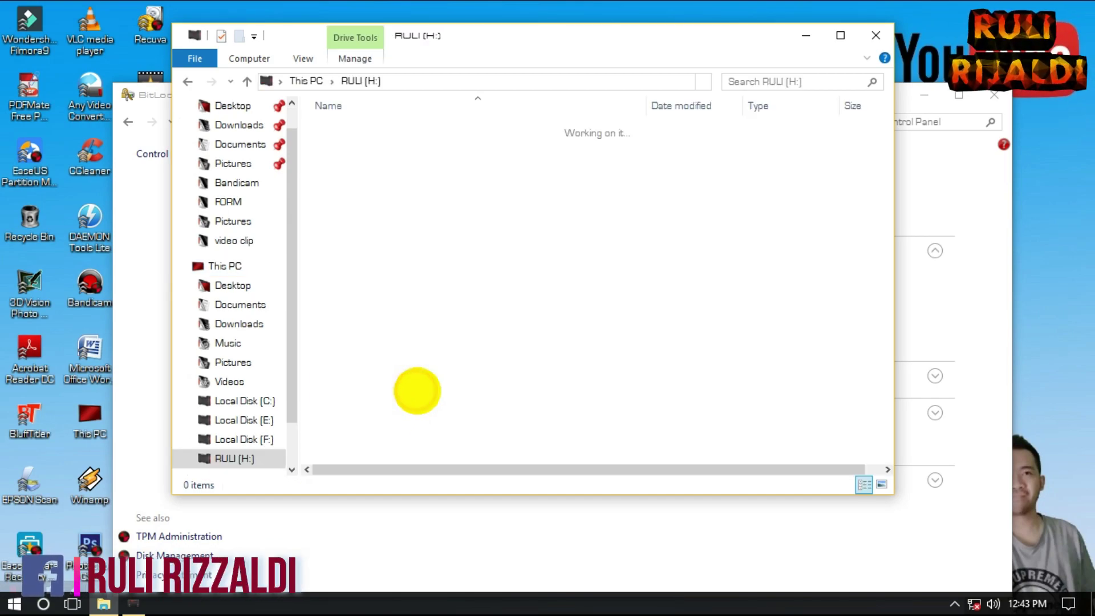
left_click(189, 81)
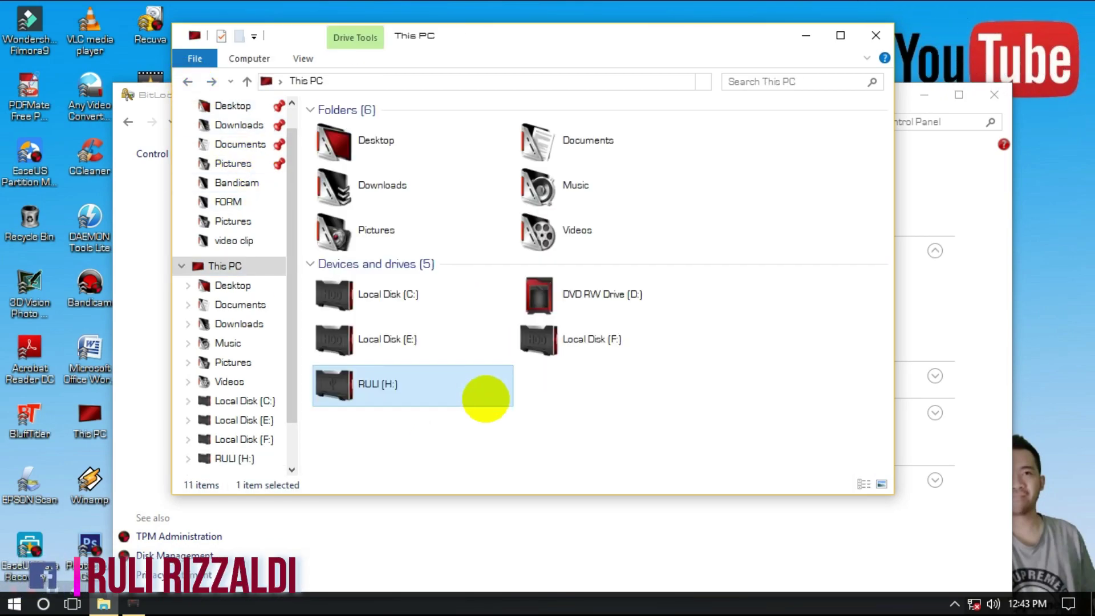
left_click(411, 422)
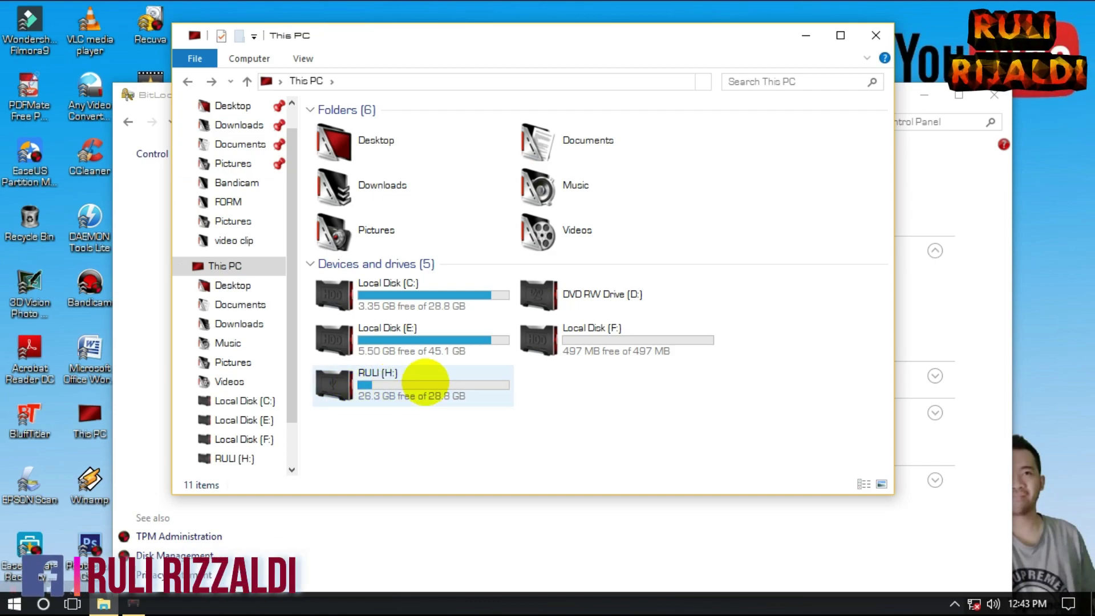
left_click(893, 106)
left_click_drag(868, 98, 866, 55)
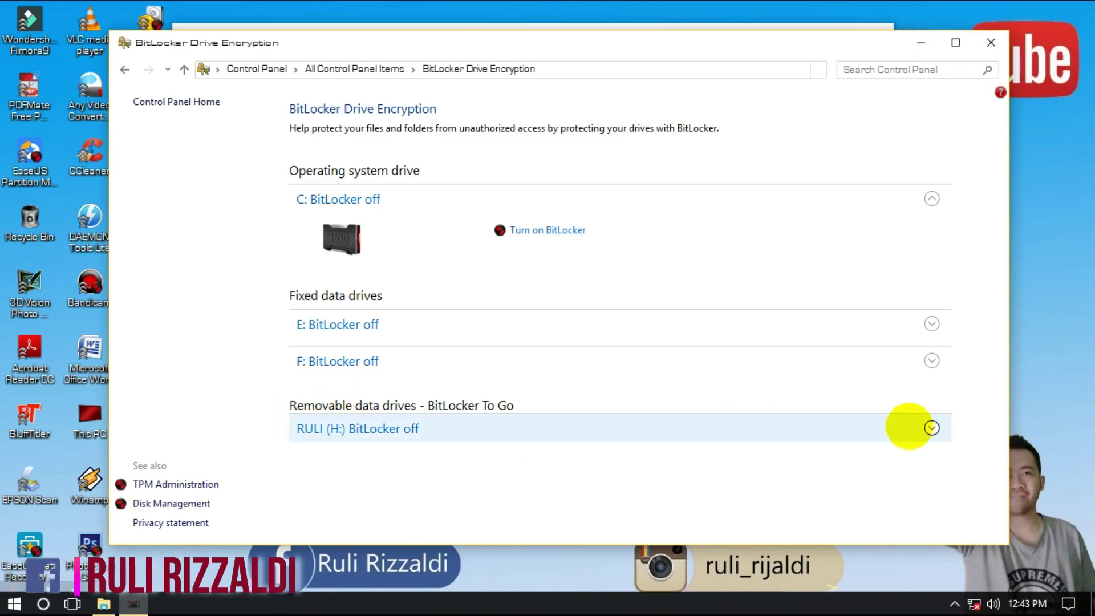
Step: Turn on BitLocker for RULI (H:) and choose a password to unlock the drive
left_click(929, 427)
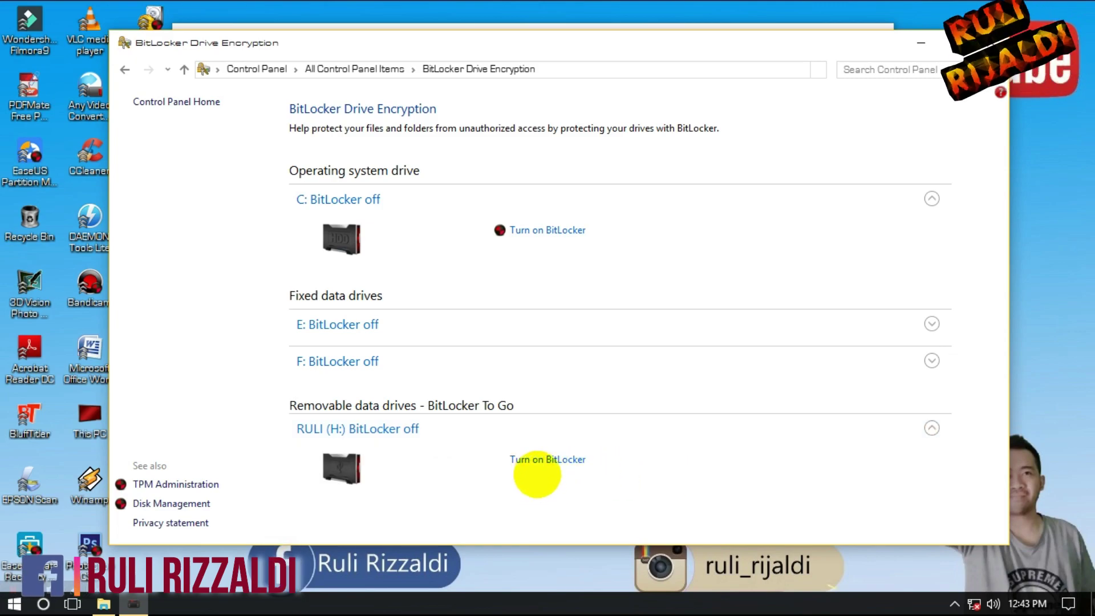
left_click(535, 459)
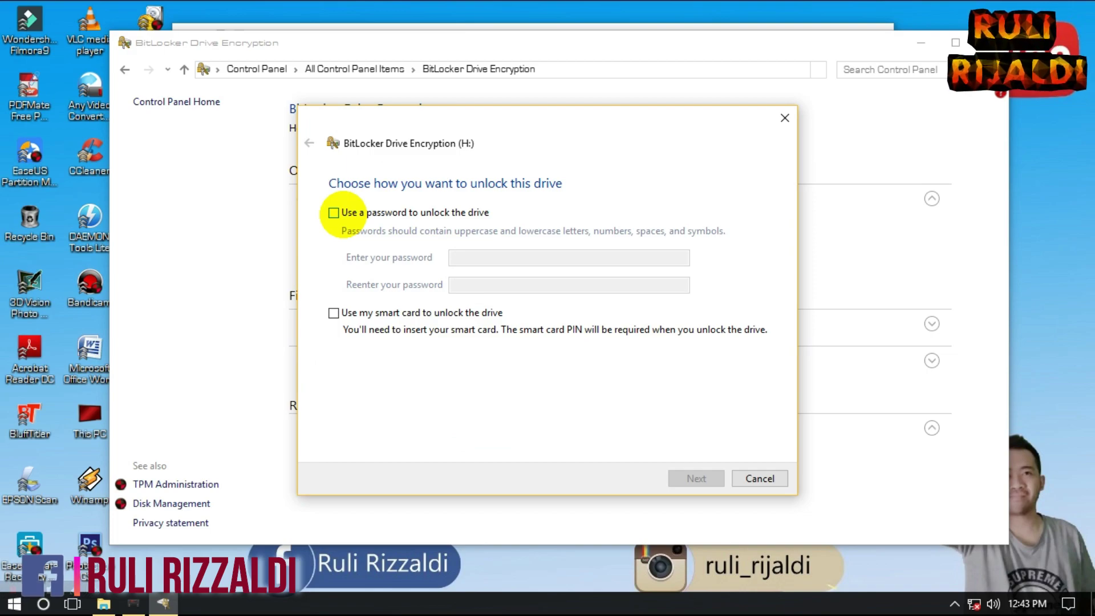
left_click(334, 212)
Step: Enter the unlock password and its confirmation, then continue to the recovery-key step
left_click(479, 257)
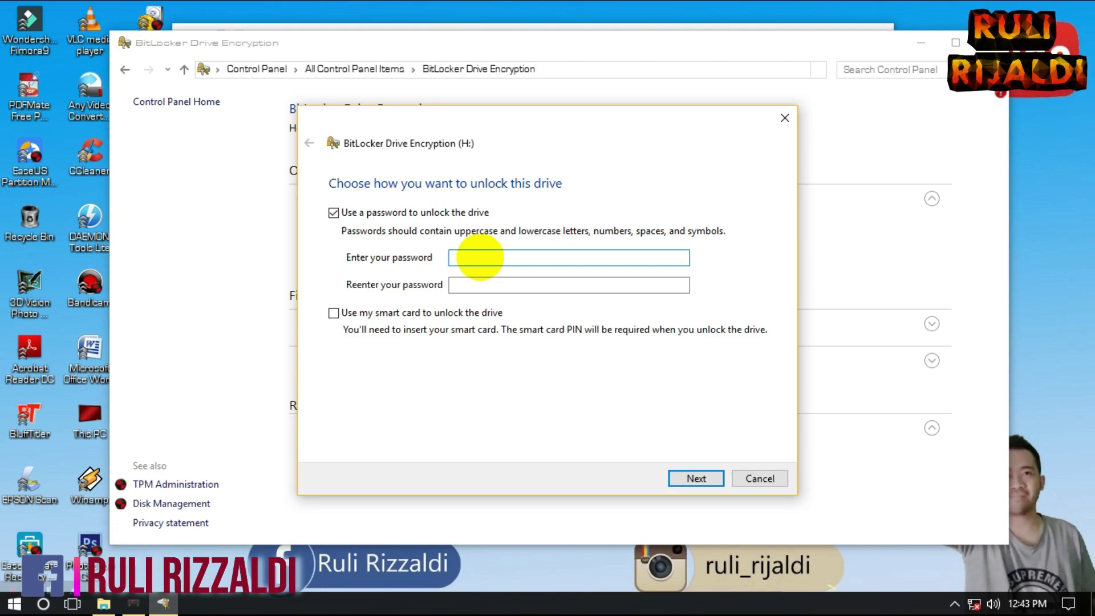
type("1234")
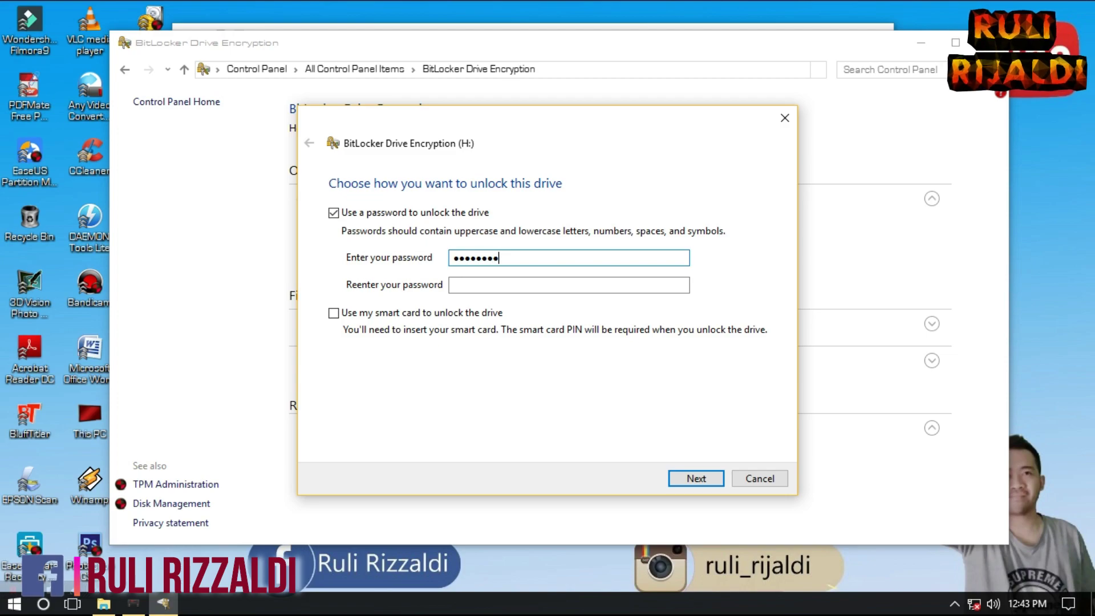
left_click(484, 289)
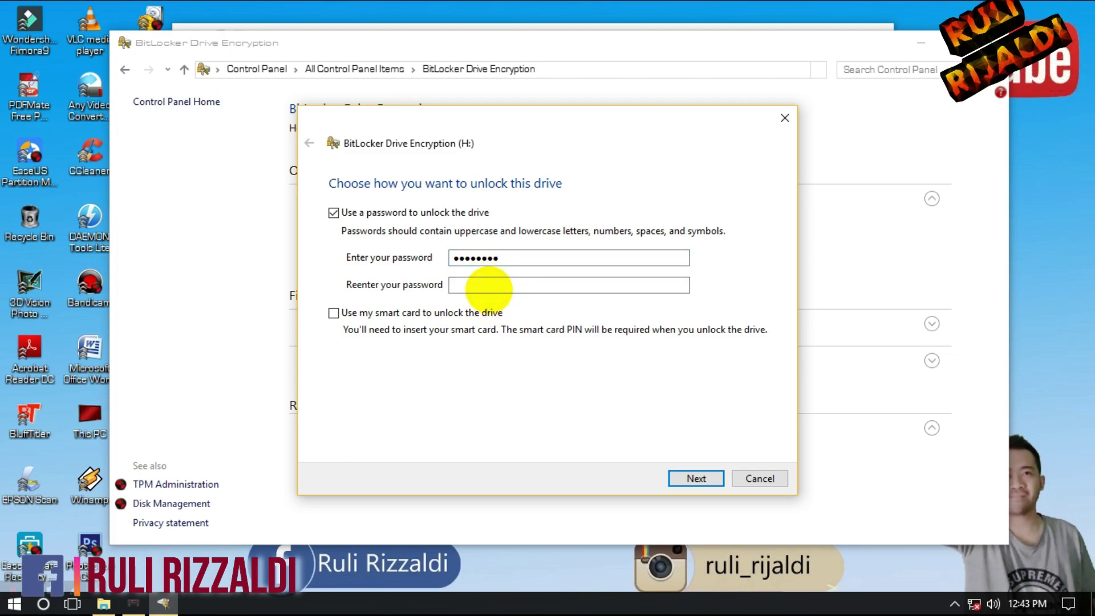
type("12345678")
left_click(696, 477)
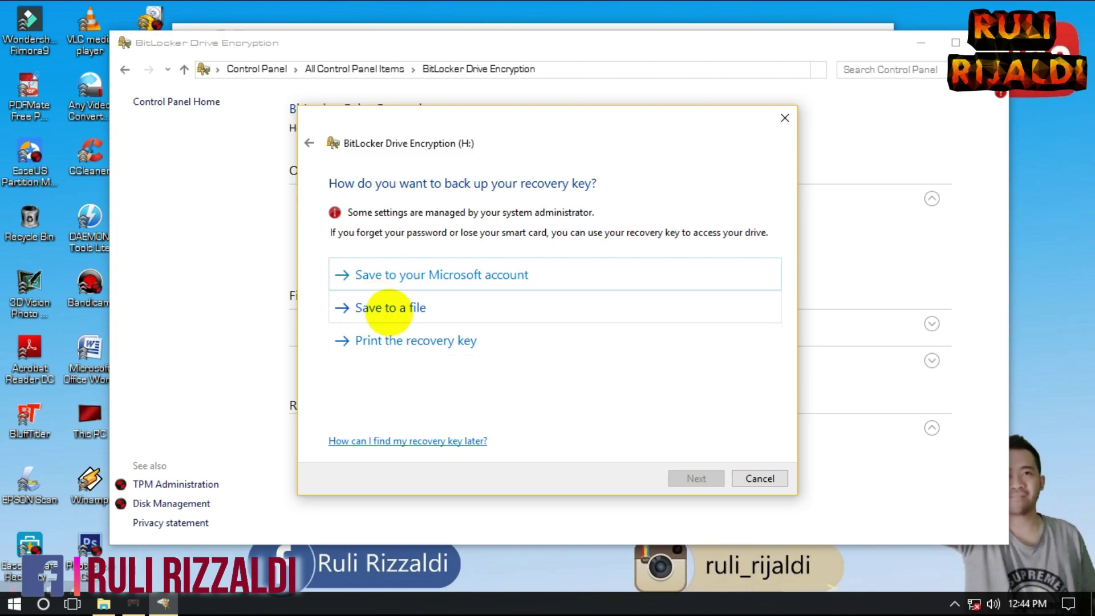
Step: Save the BitLocker recovery key as a file in Documents
left_click(391, 308)
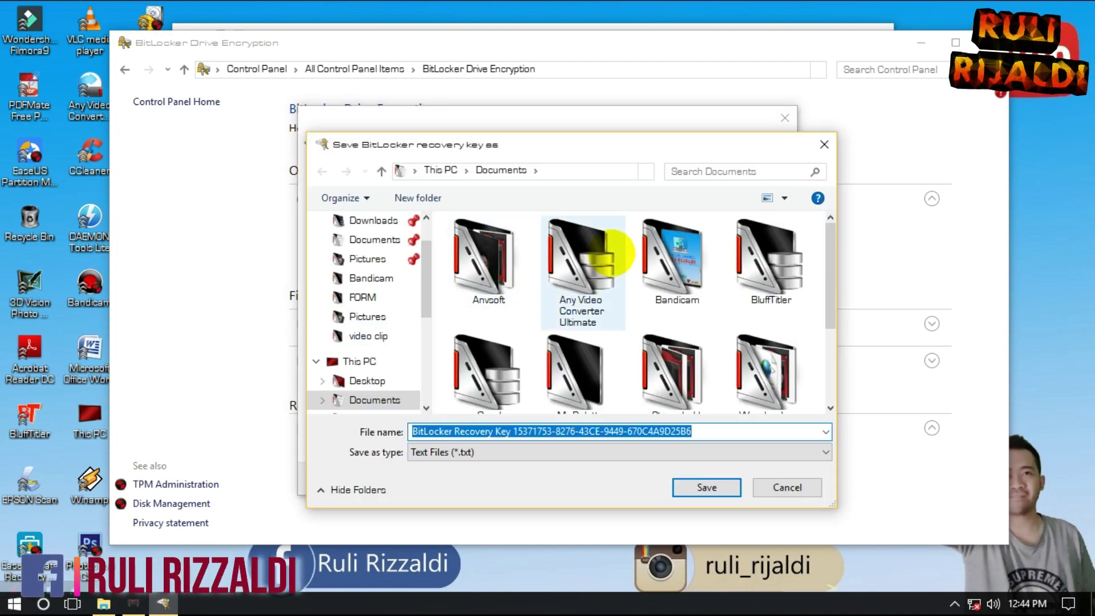
left_click_drag(546, 152, 440, 129)
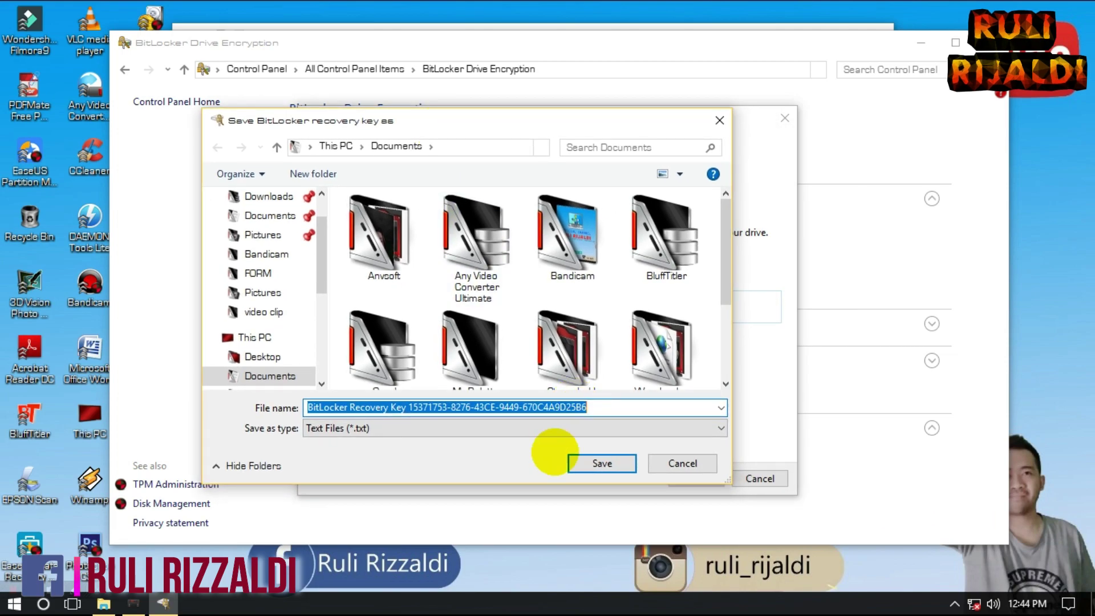
left_click(596, 462)
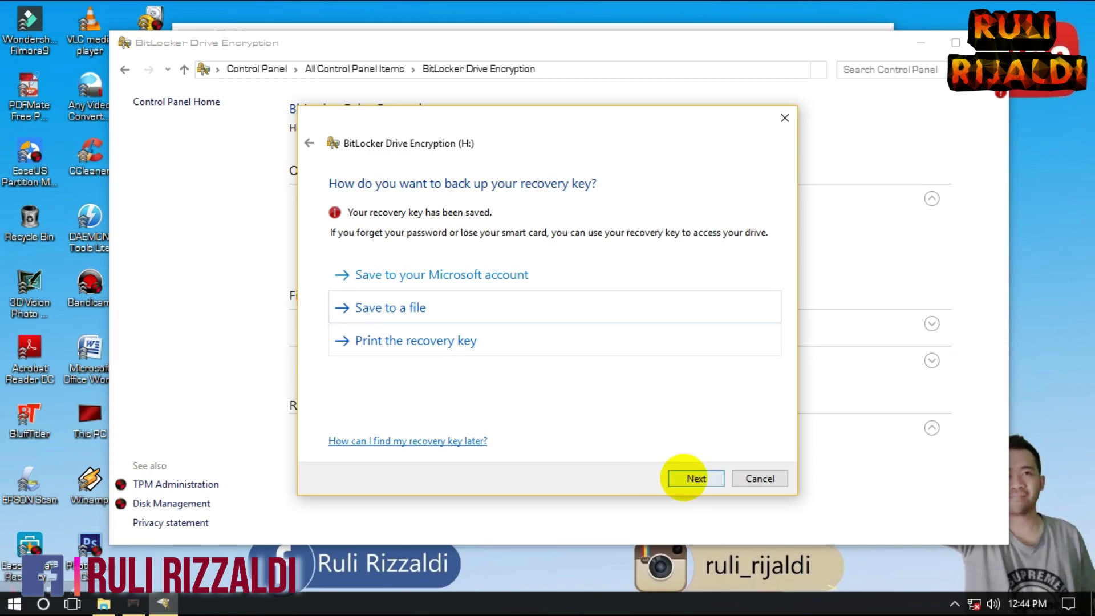
Step: Keep used-disk-space-only encryption and Compatible mode, then start encrypting H:
left_click(684, 477)
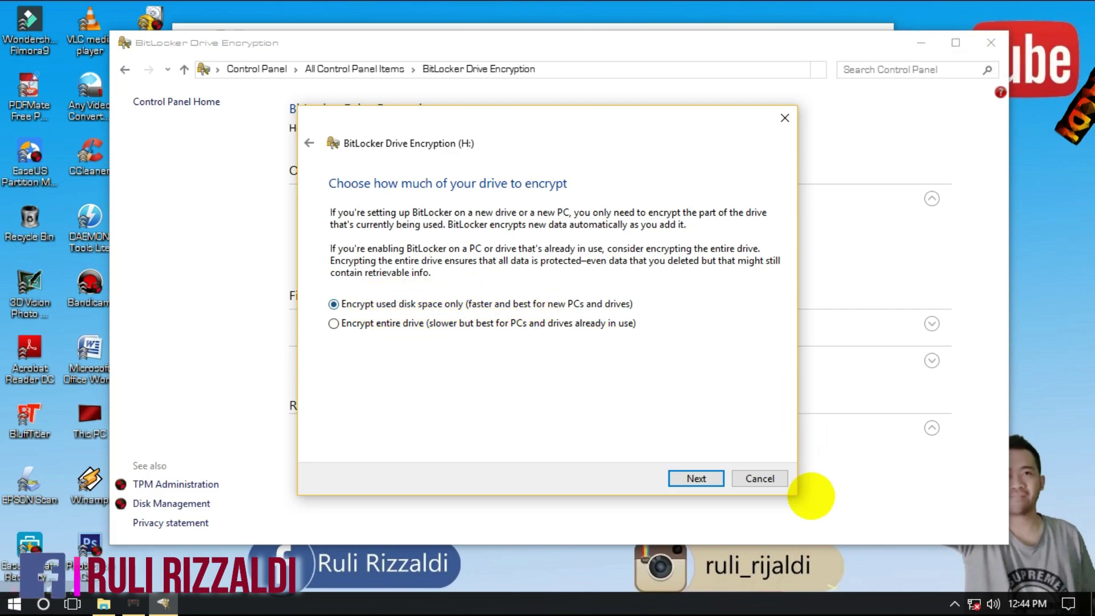
left_click(704, 478)
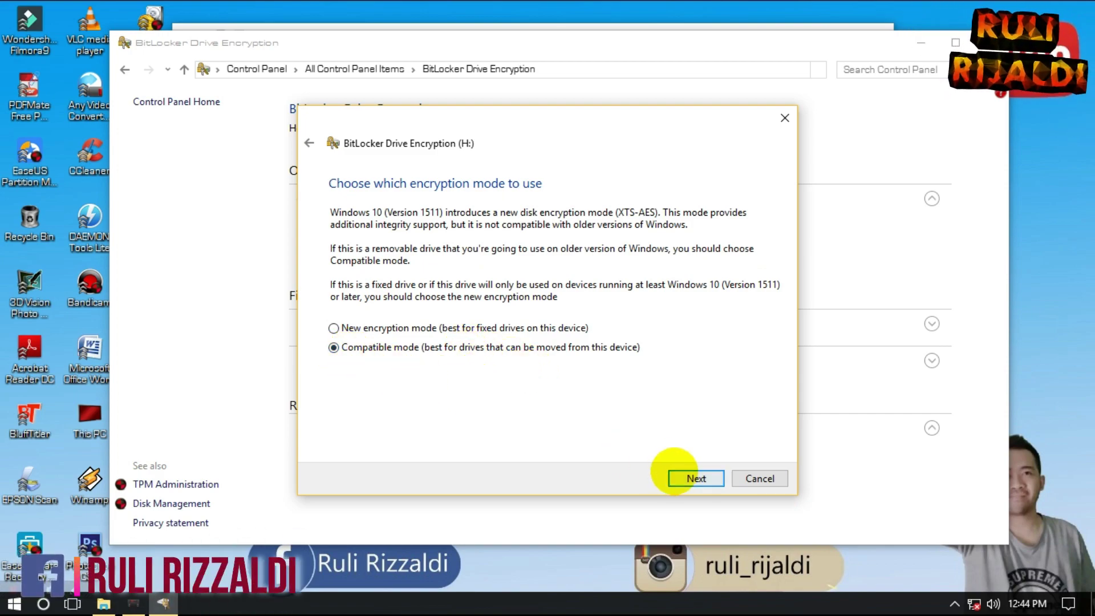
left_click(687, 475)
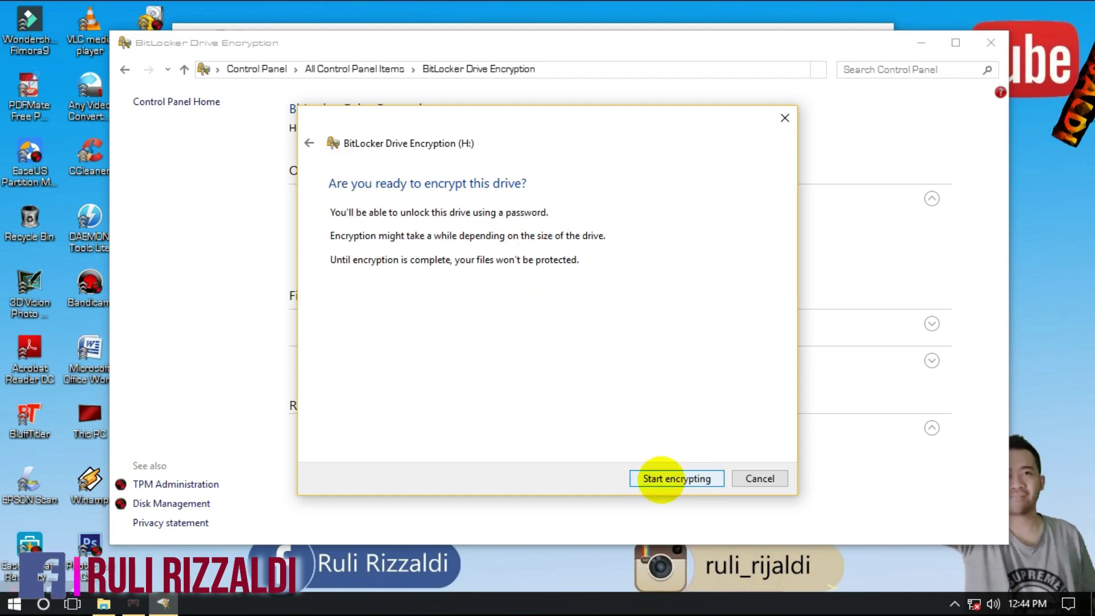
left_click(661, 479)
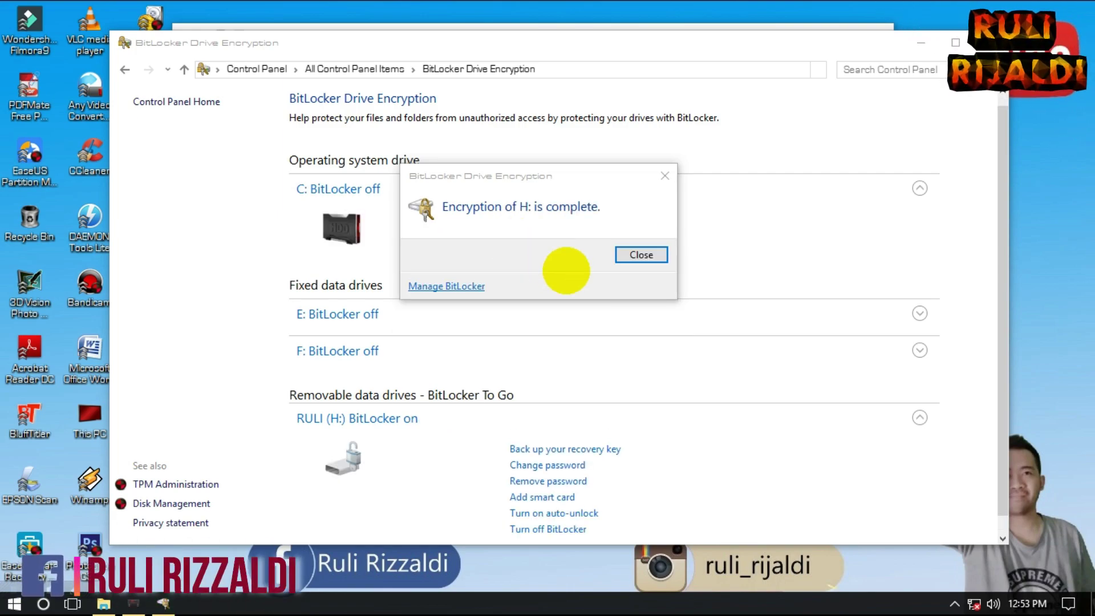
Step: Dismiss the encryption-complete message and close the BitLocker window
left_click_drag(533, 176, 503, 191)
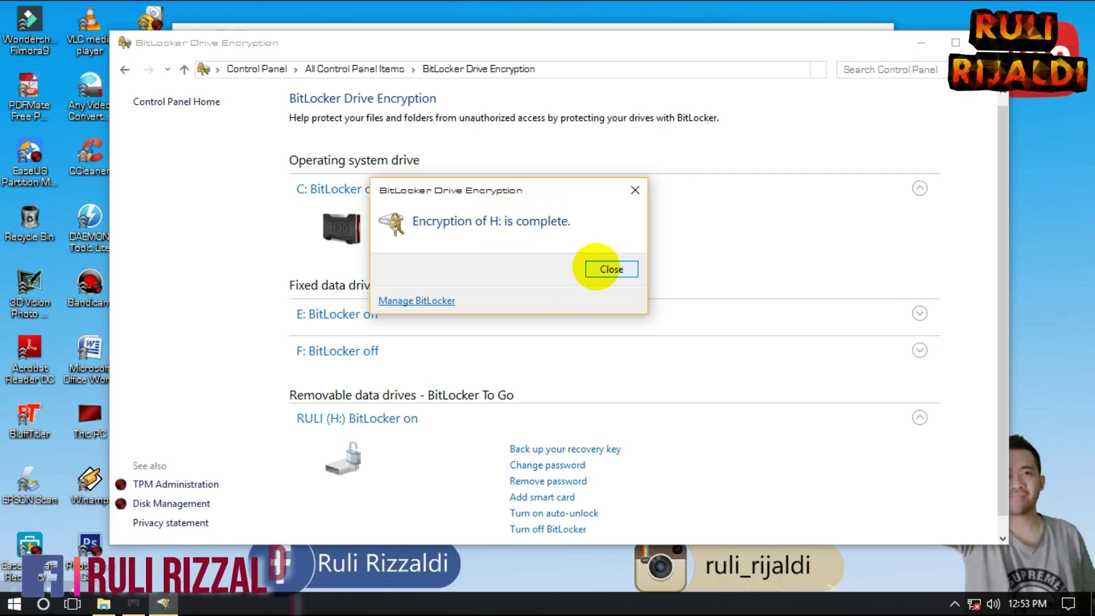
left_click(611, 269)
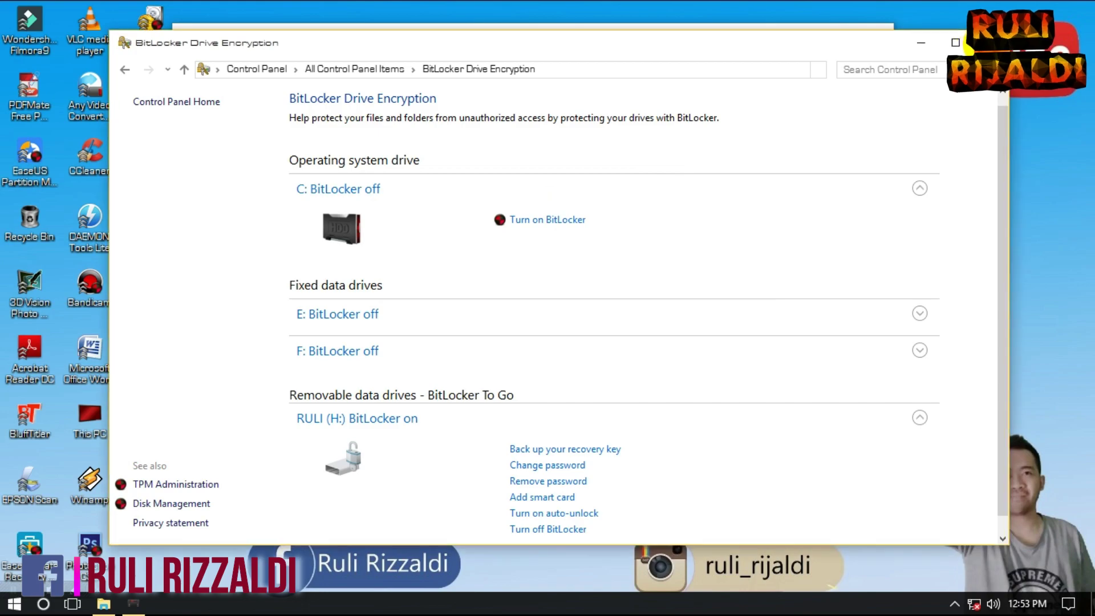
left_click(990, 43)
Step: Refresh This PC, open RULI (H:) to see its three MP4 videos, then close Explorer
right_click(596, 429)
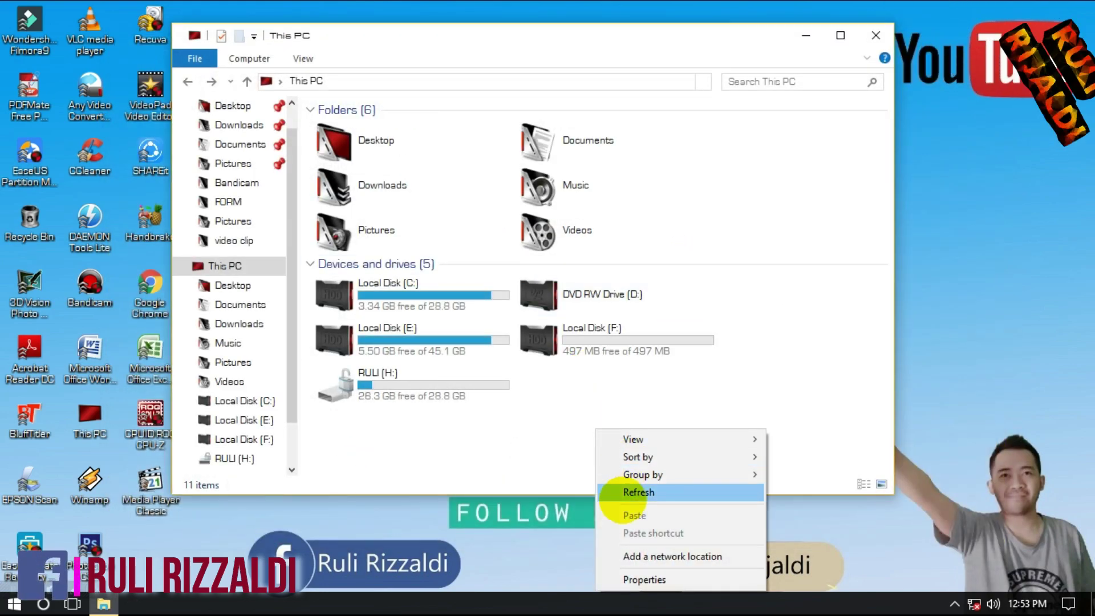
left_click(624, 491)
left_click(342, 379)
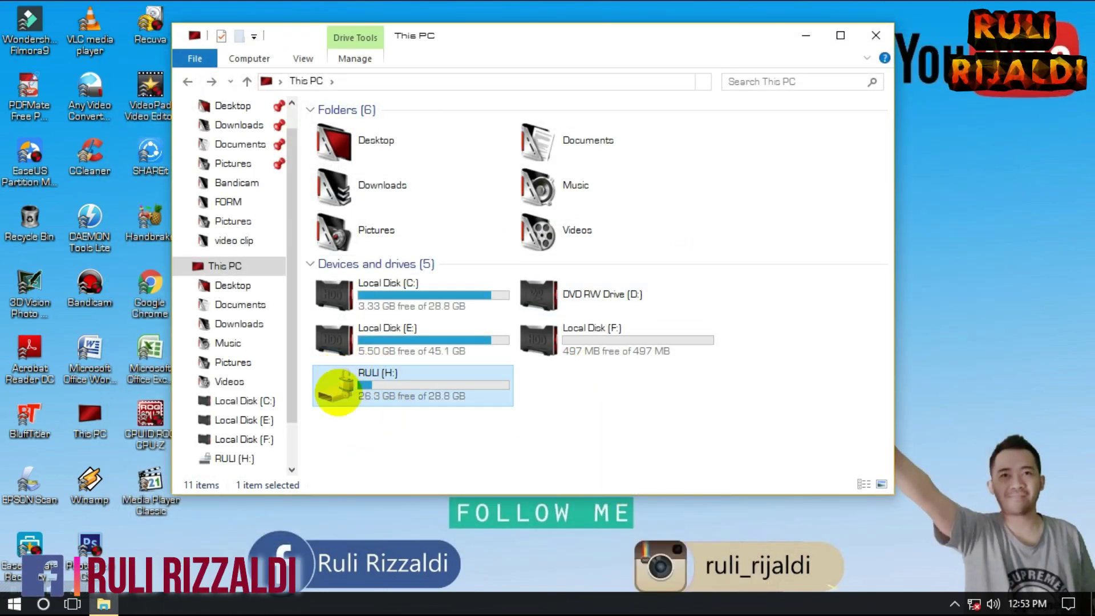
left_click(404, 428)
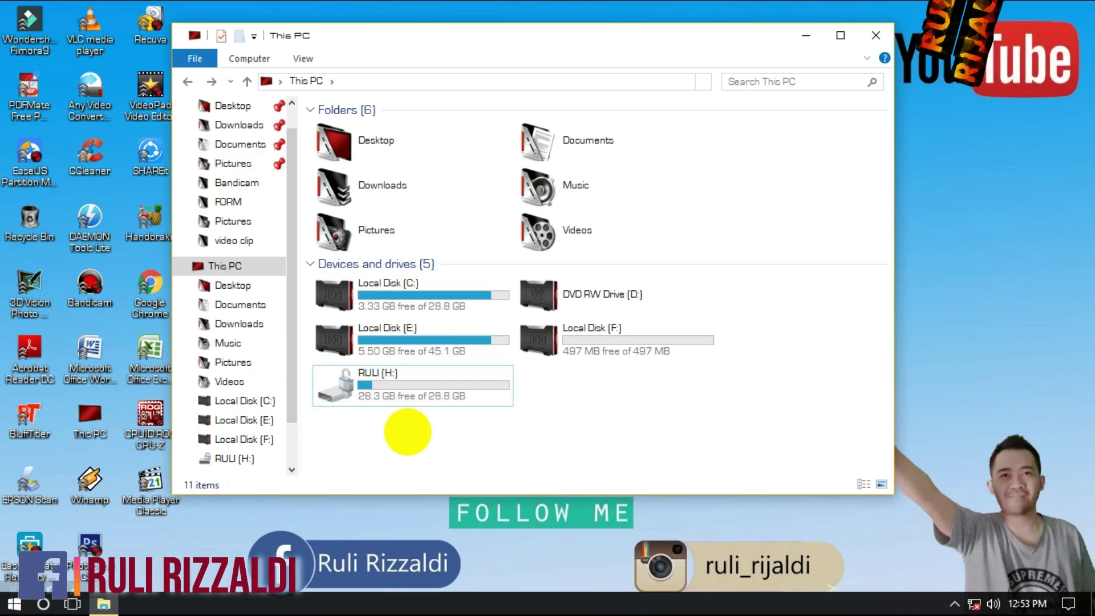
double_click(379, 395)
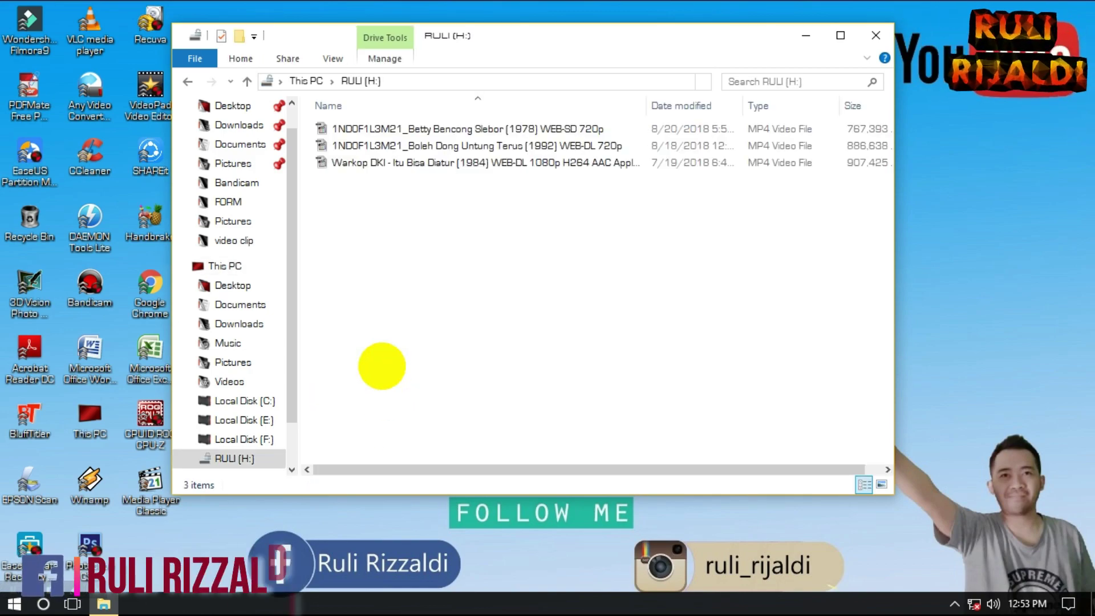
left_click(188, 81)
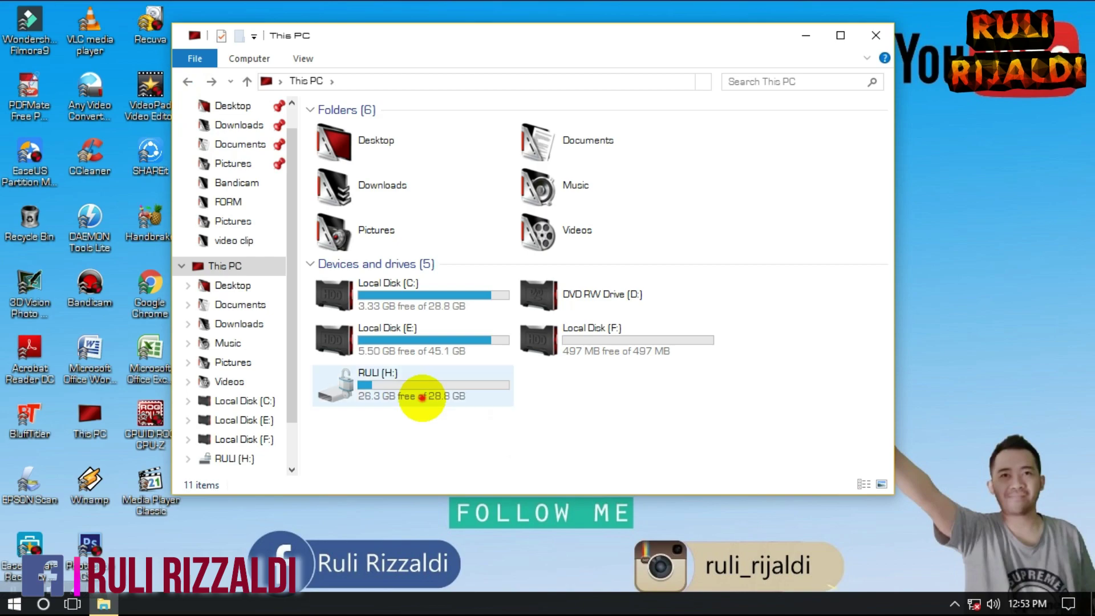
double_click(420, 397)
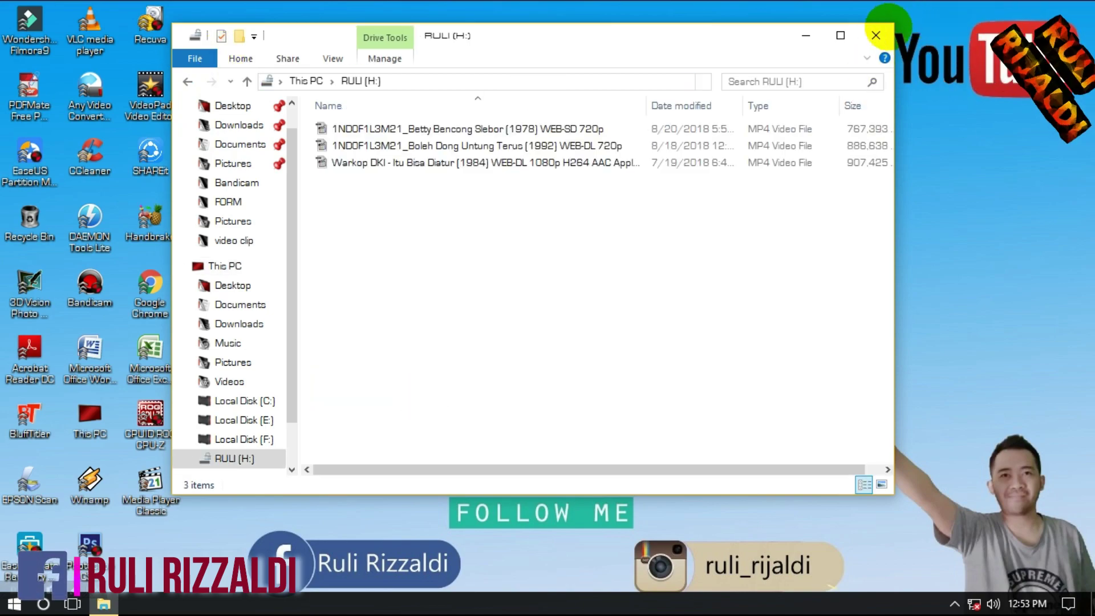
key("alt+F4")
Step: Safely eject the DataTraveler 3.0 USB drive from the notification area
left_click(953, 604)
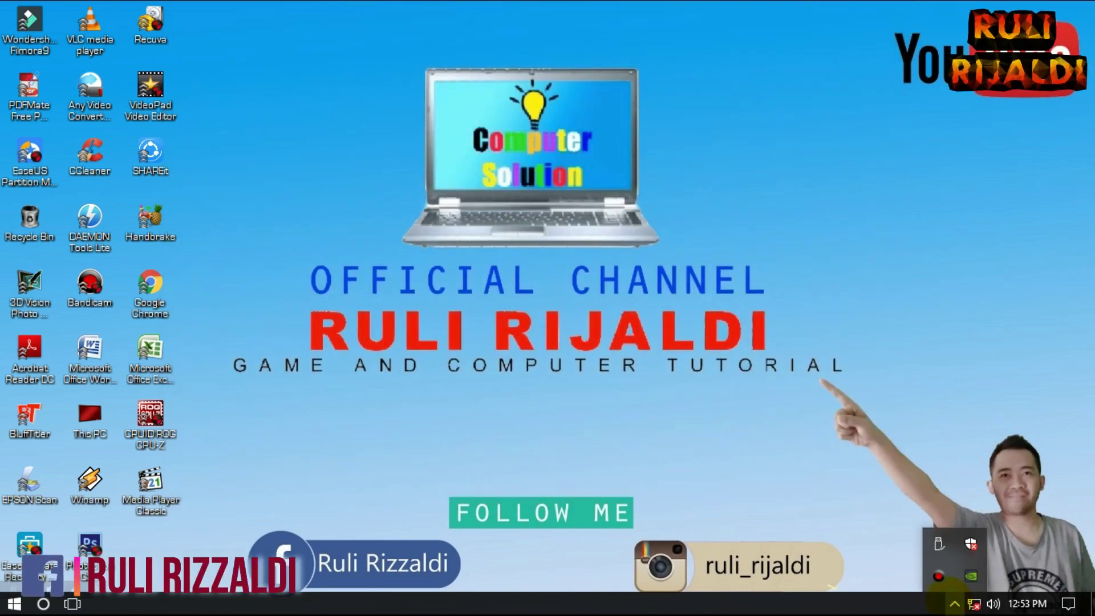
left_click(938, 544)
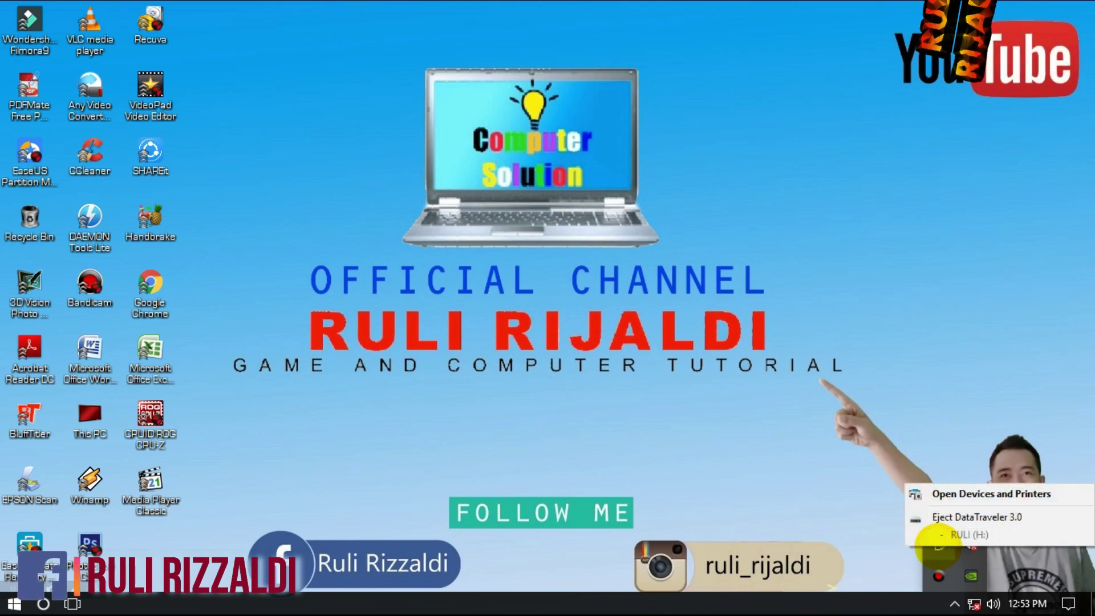
left_click(947, 516)
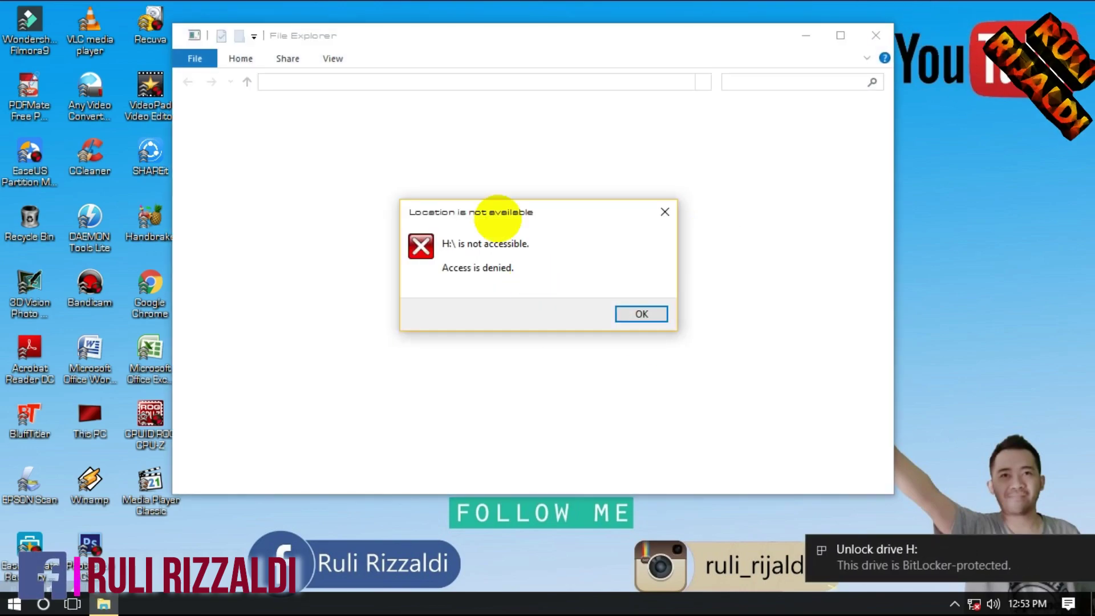
Step: Dismiss the 'Location is not available' access-denied error for drive H:
left_click(516, 207)
left_click_drag(516, 206, 497, 208)
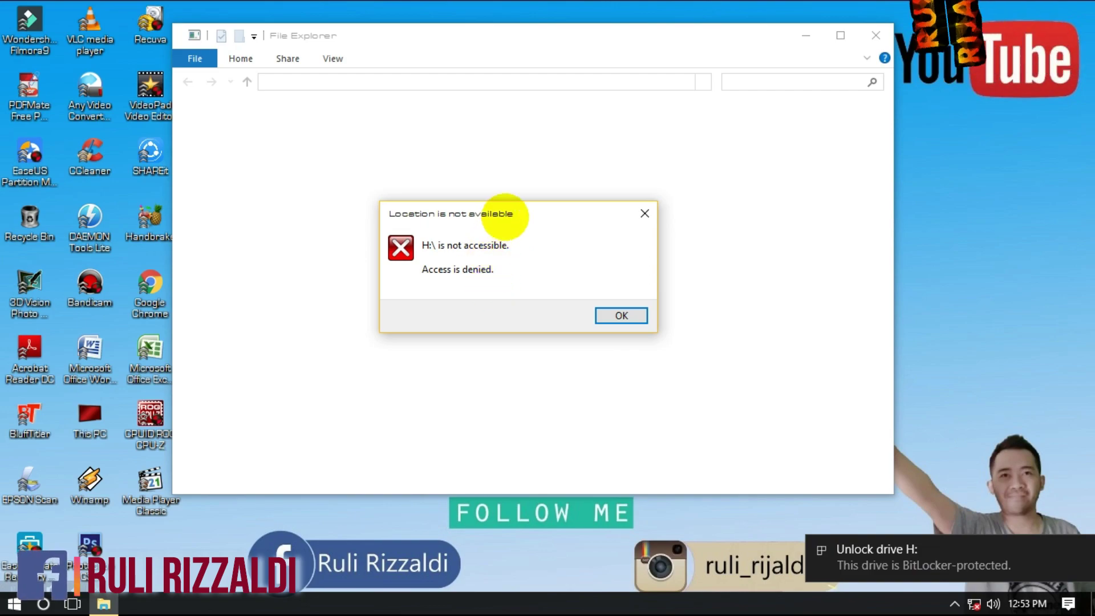
left_click_drag(503, 217, 472, 213)
left_click(583, 312)
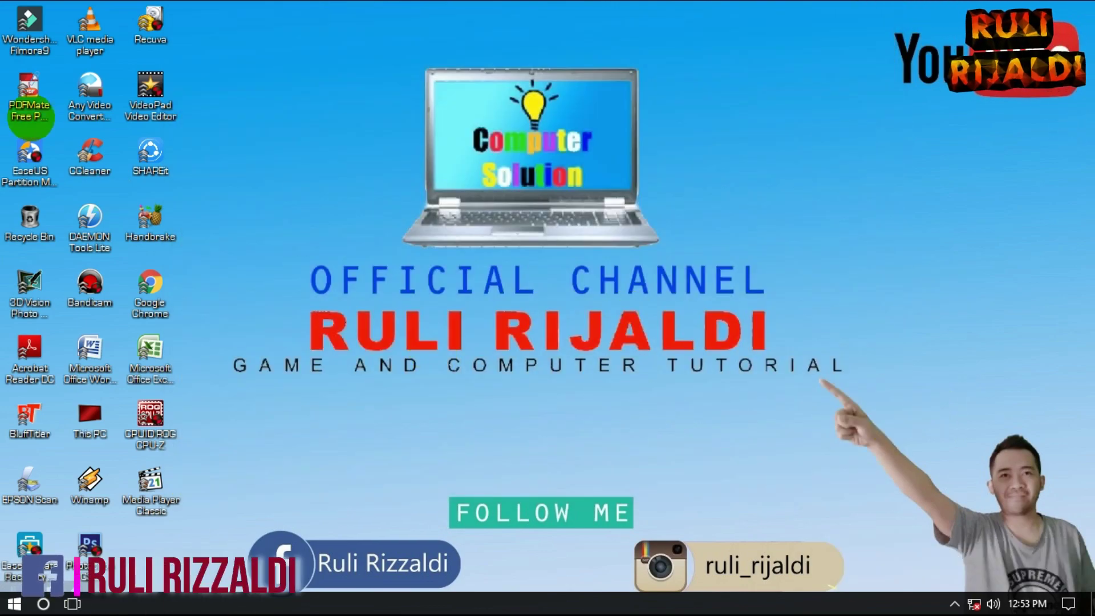
Step: Unlock the locked USB Drive (H:) from This PC with its BitLocker password
double_click(88, 420)
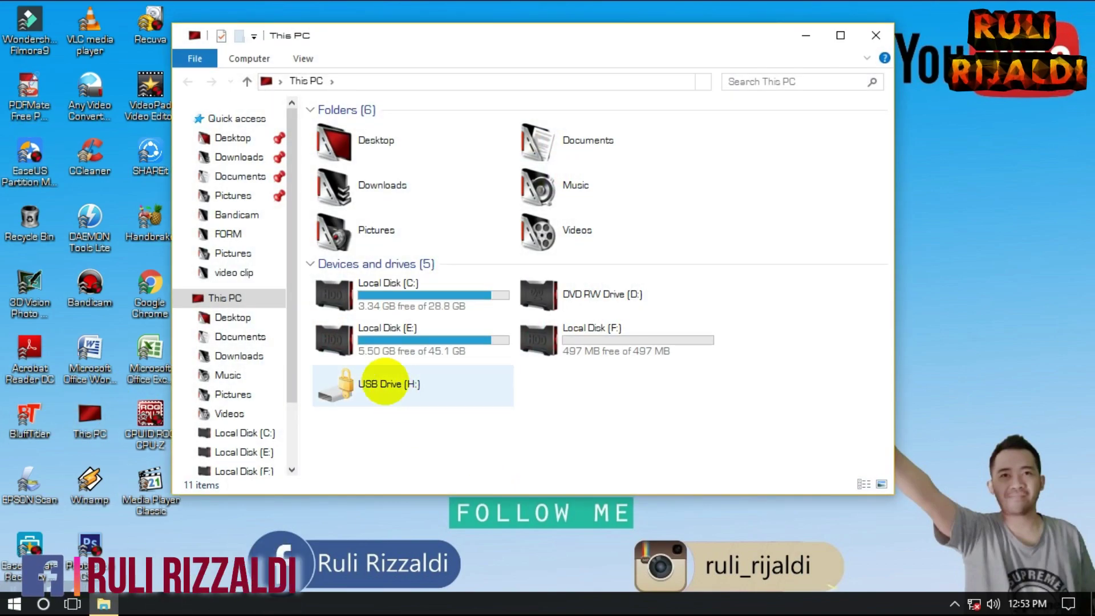
left_click(395, 390)
double_click(395, 390)
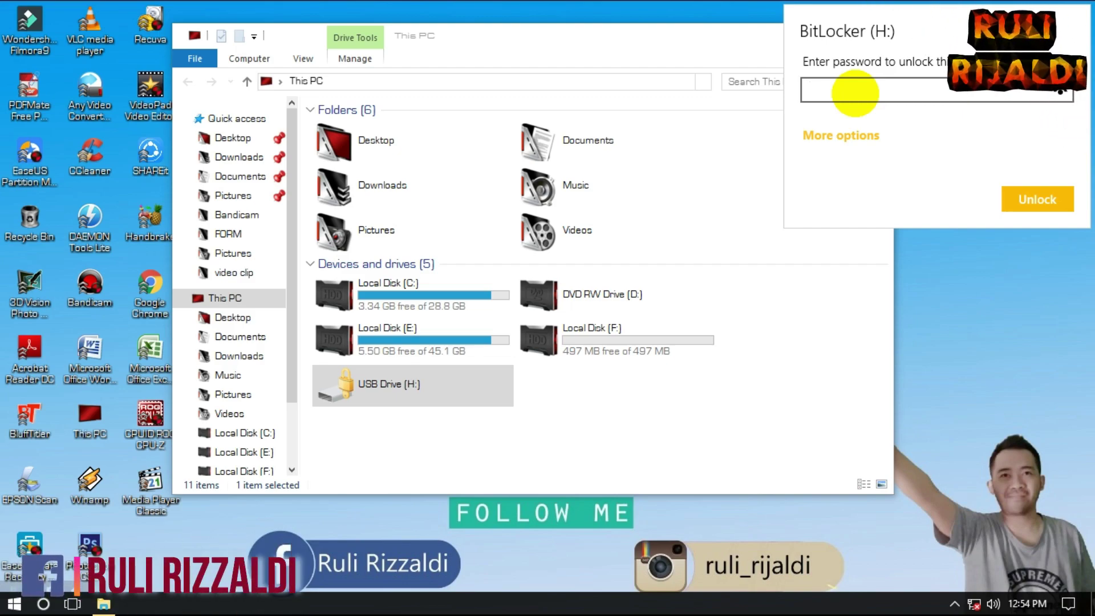
type("56")
left_click(1035, 198)
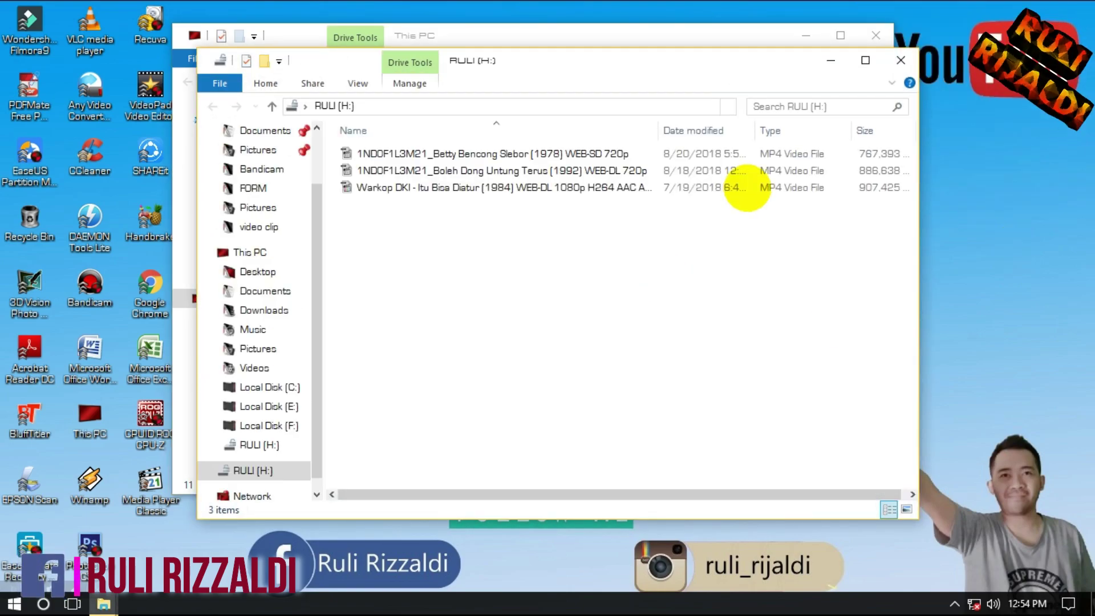
Step: Open the unlocked RULI (H:) to view its three MP4 videos, then return to This PC
left_click(901, 60)
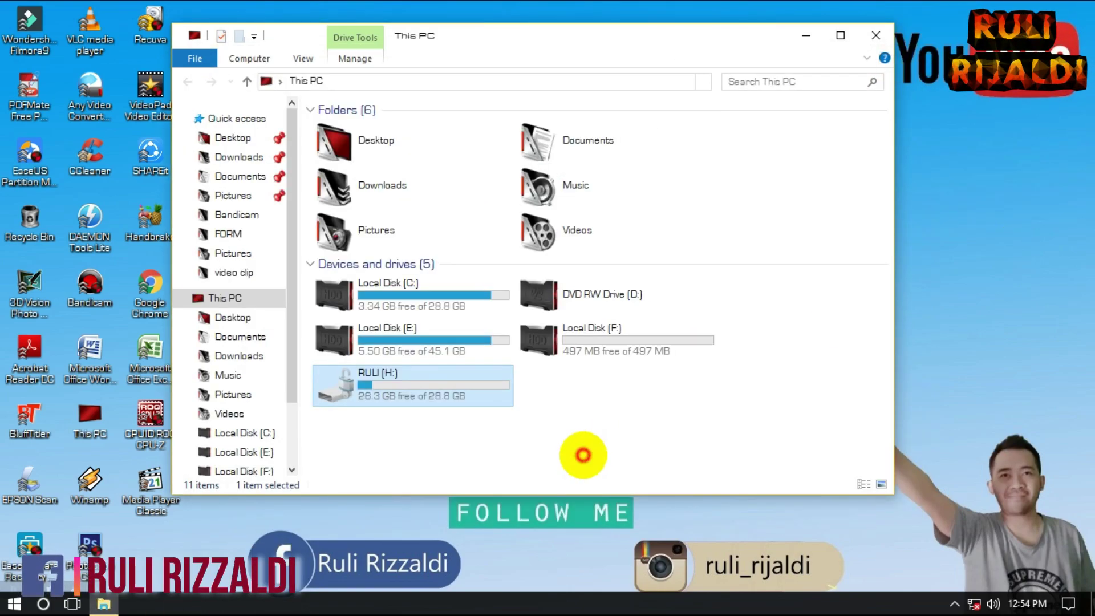
double_click(427, 391)
left_click(188, 81)
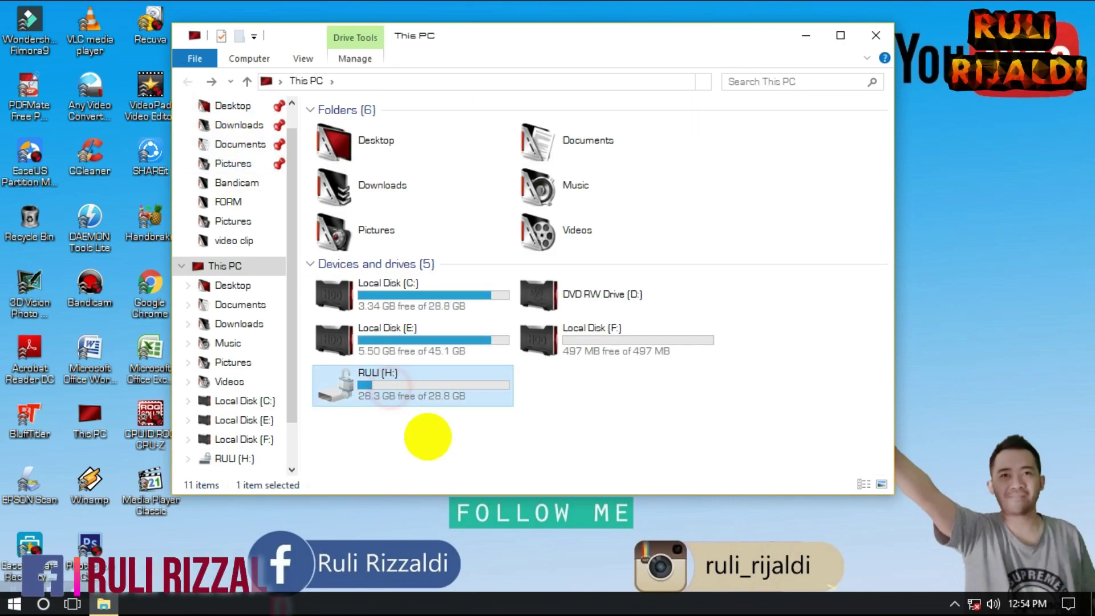
double_click(427, 436)
left_click(189, 82)
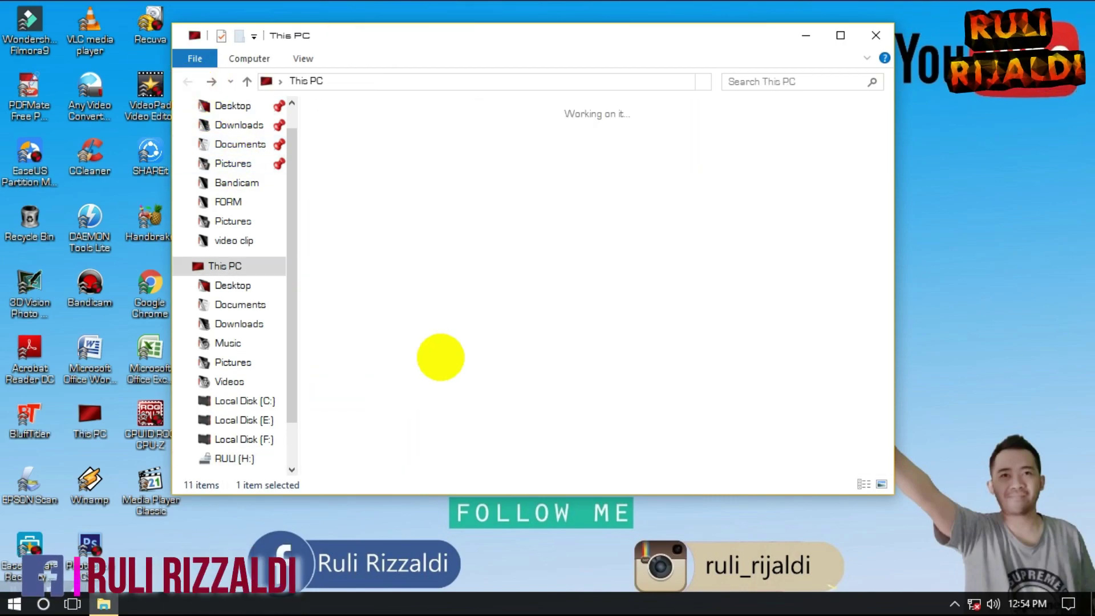